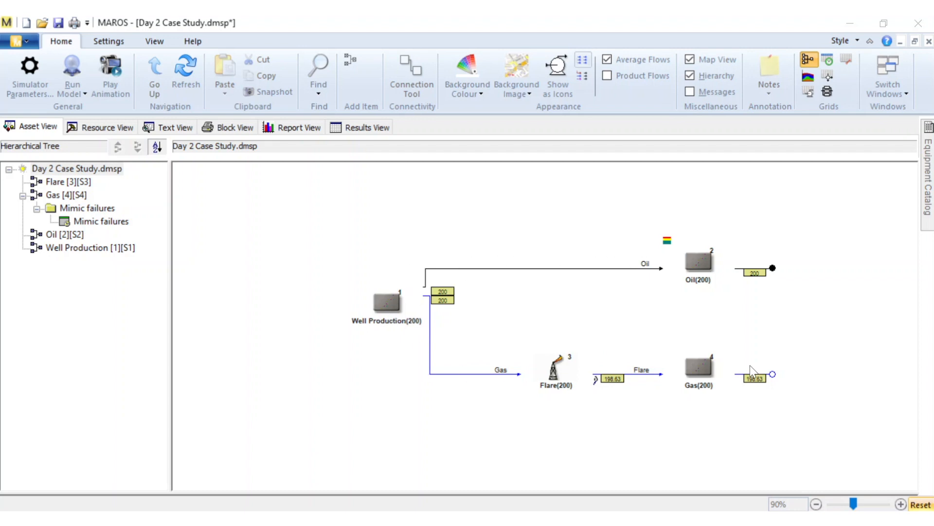
Step: Review the oil and gas production profile grids, and return to the network diagram
click(807, 79)
click(808, 78)
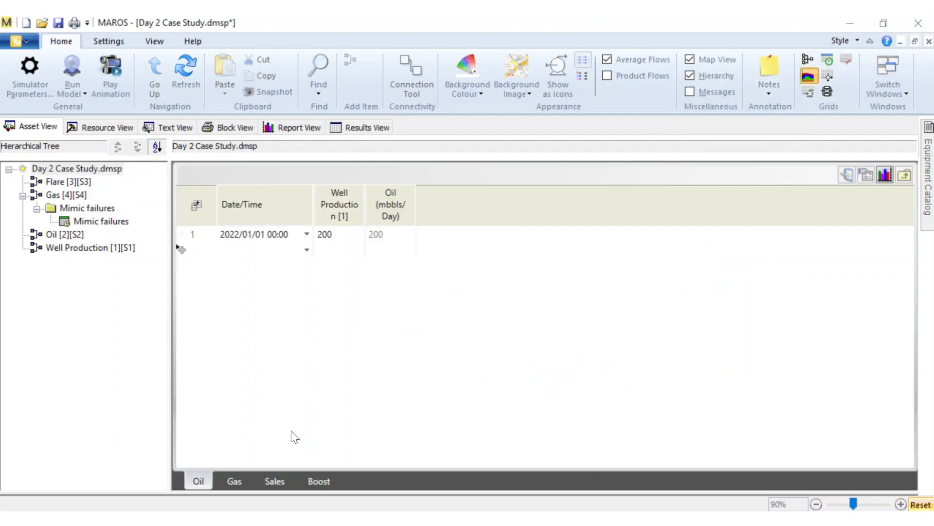
click(234, 481)
click(198, 481)
click(808, 59)
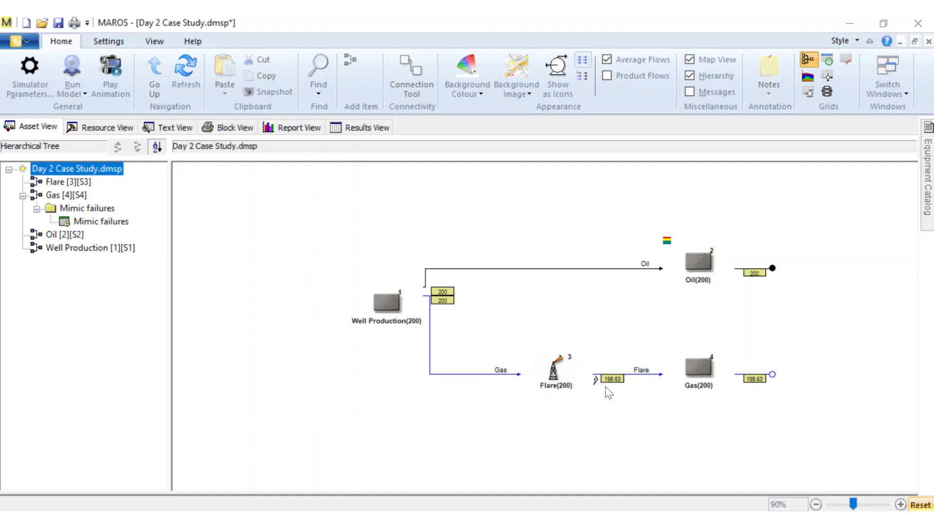
Step: Examine the capacity losses and frequencies in the Gas node's Mimic failures element, and return to the top-level diagram
double_click(704, 387)
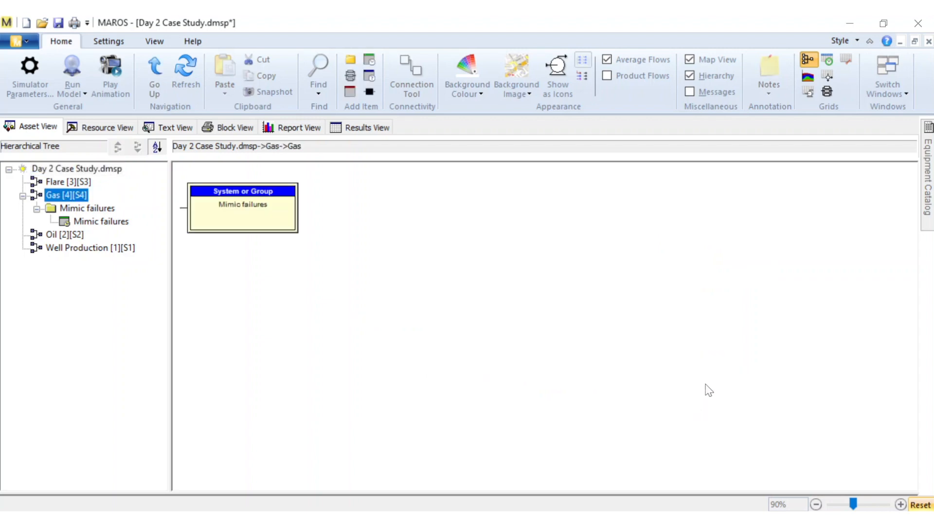
double_click(285, 229)
double_click(280, 223)
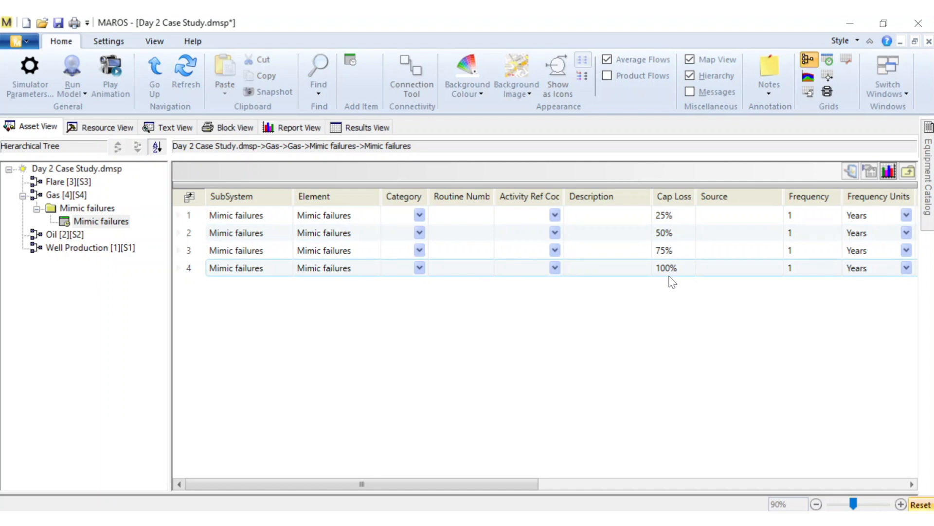
click(121, 168)
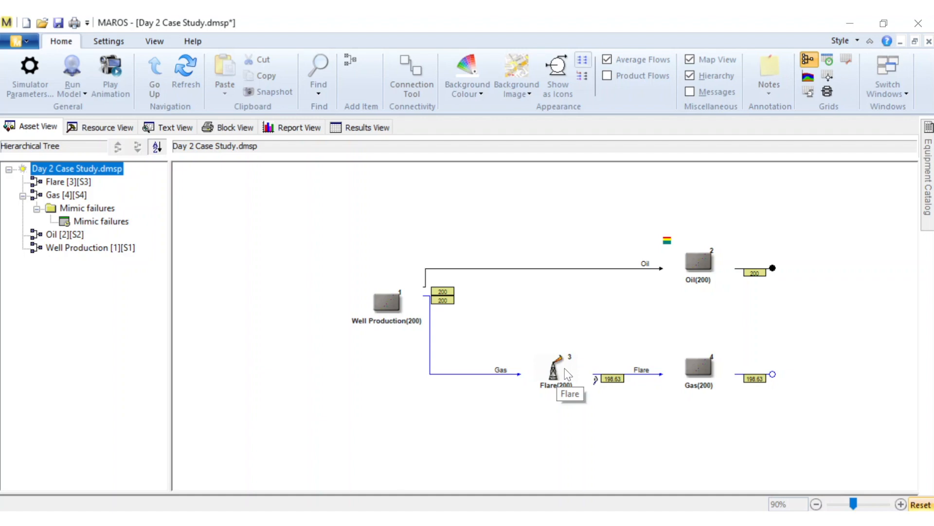
Step: Check the model's flaring limits definition and close it
click(109, 42)
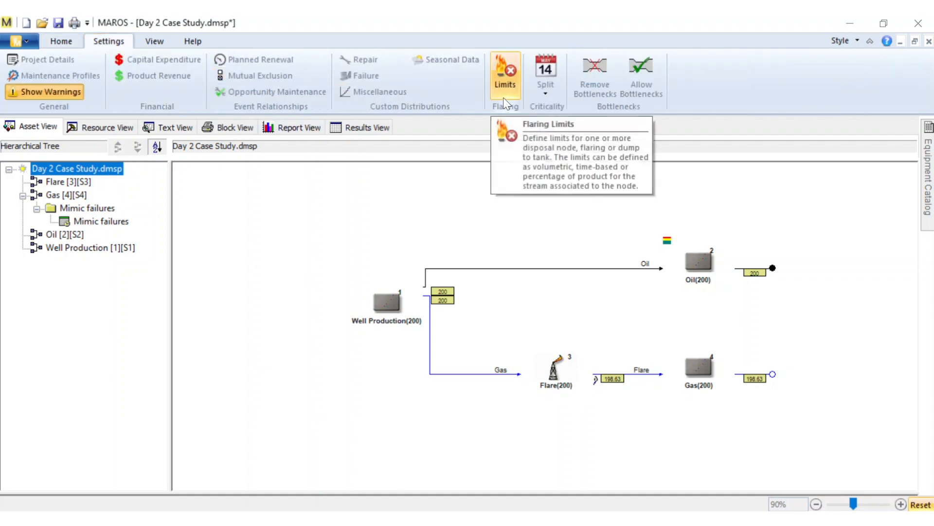
click(506, 73)
click(588, 121)
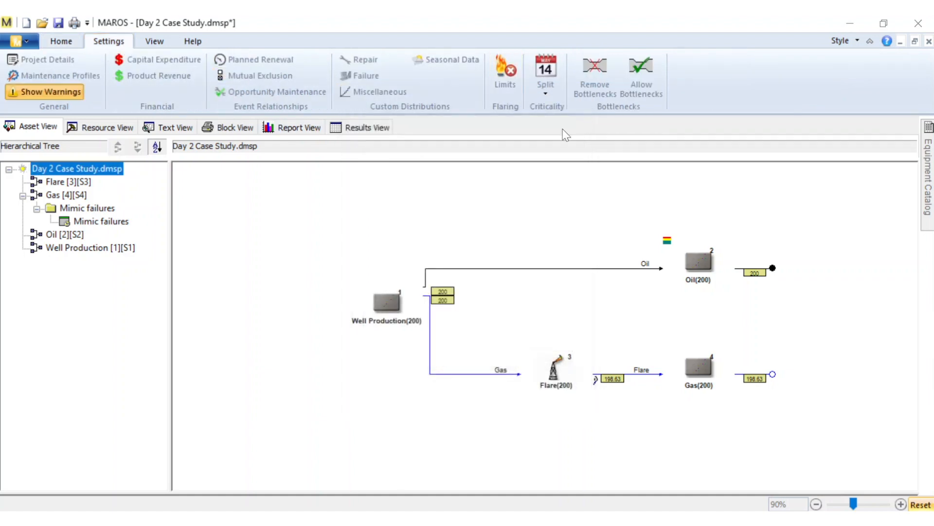
click(73, 42)
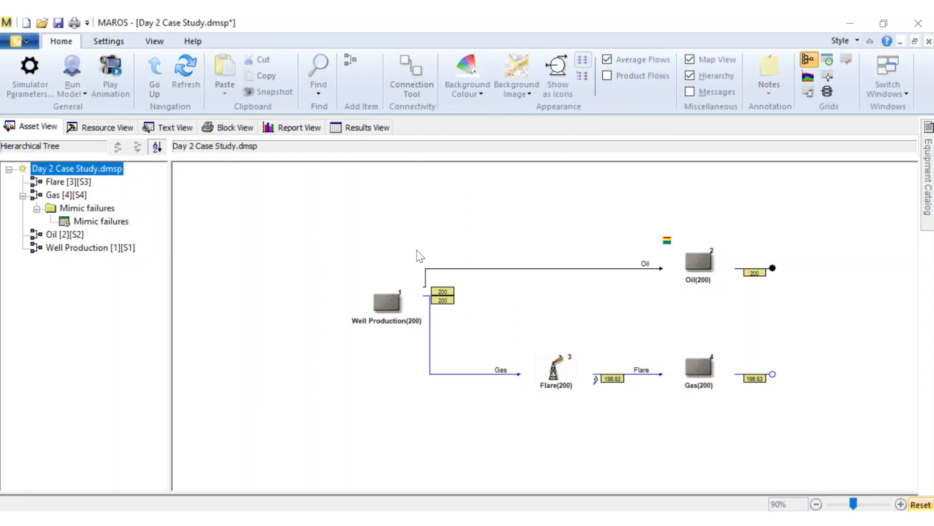
Step: Check the Flare node's properties for any rate control rules, and close them
right_click(554, 372)
click(586, 449)
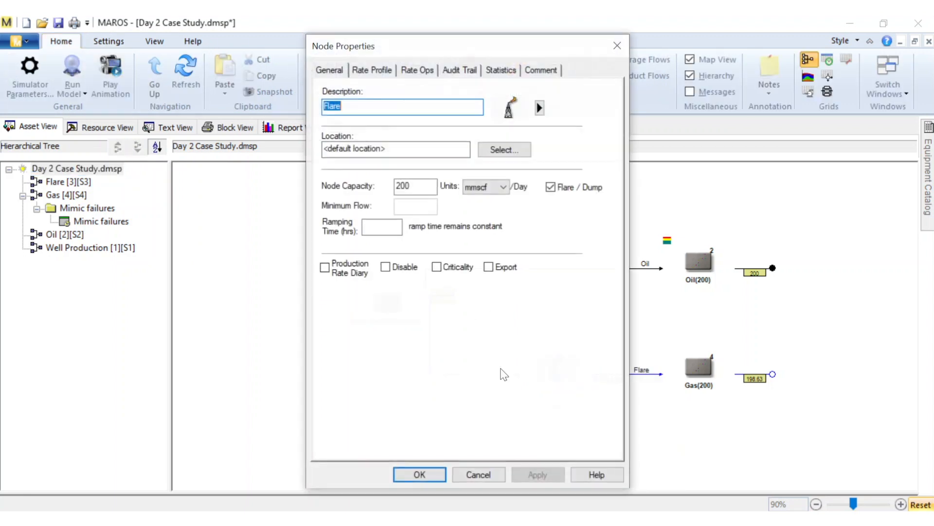
click(419, 71)
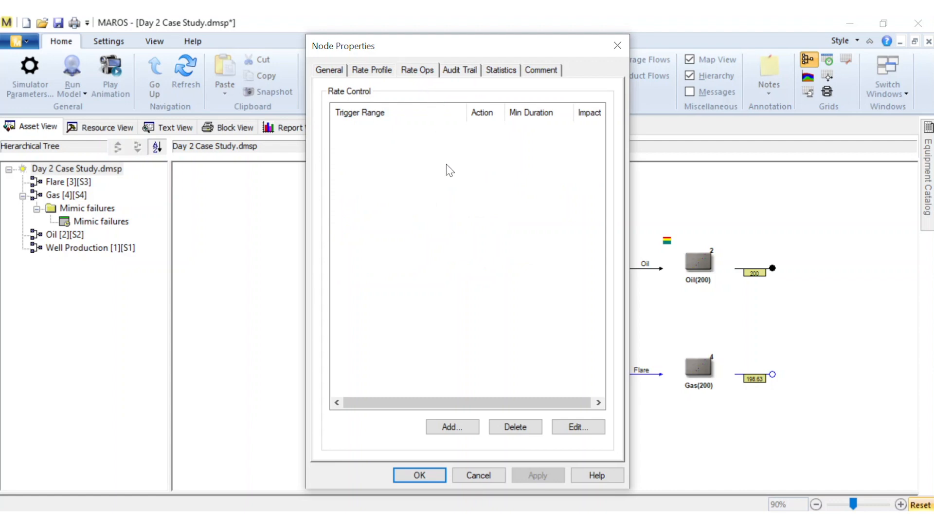
click(437, 476)
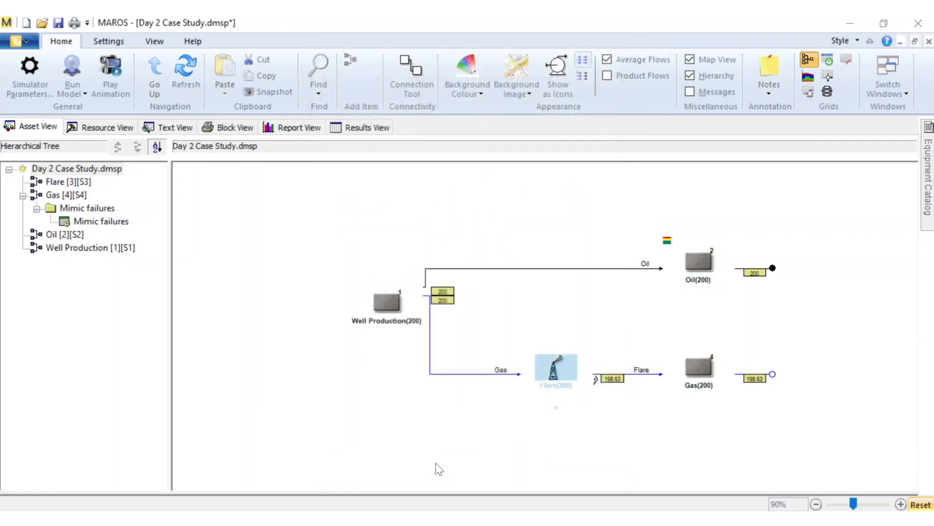
click(102, 169)
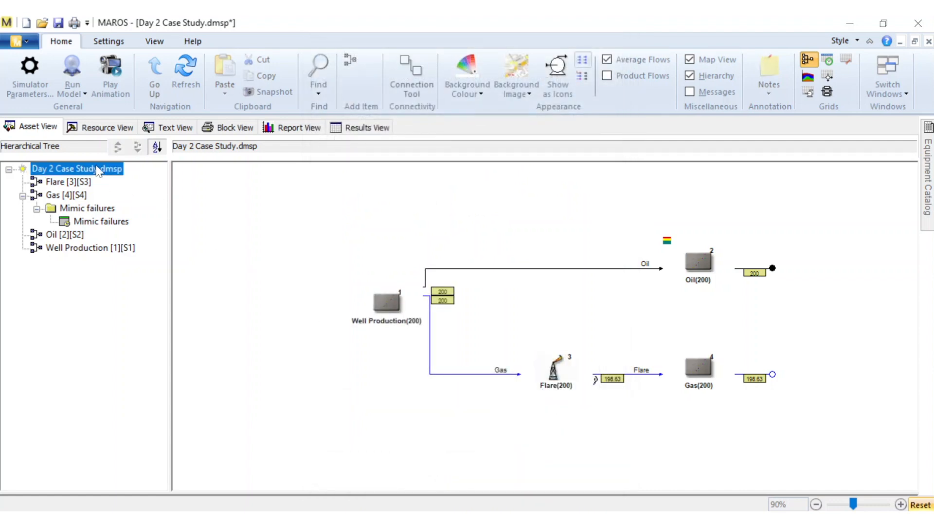
Step: Step the base model's animation forward through four events to examine flows at the Flare and Gas nodes, and close it
click(111, 77)
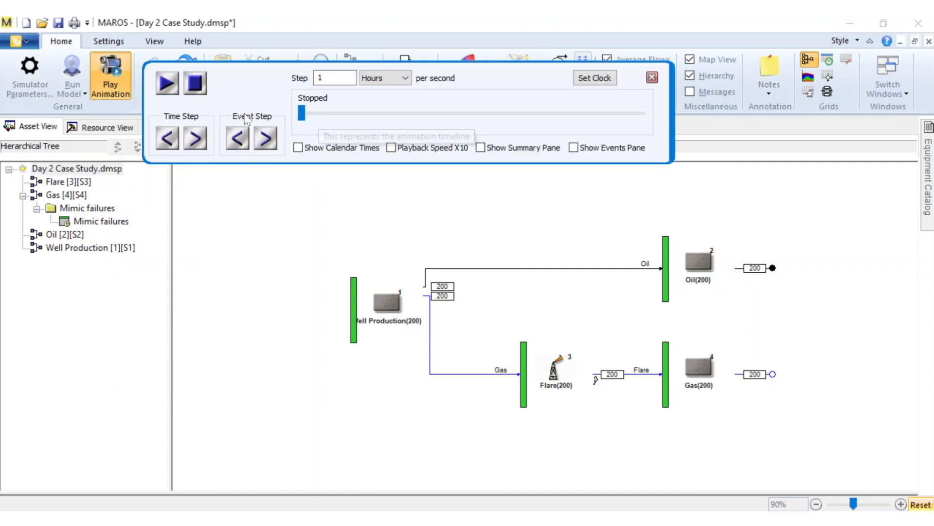
click(270, 145)
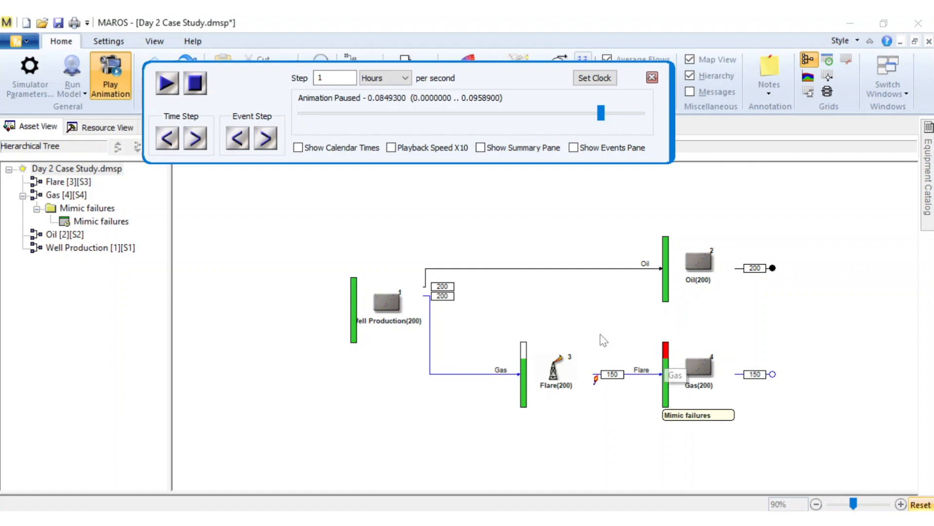
click(273, 143)
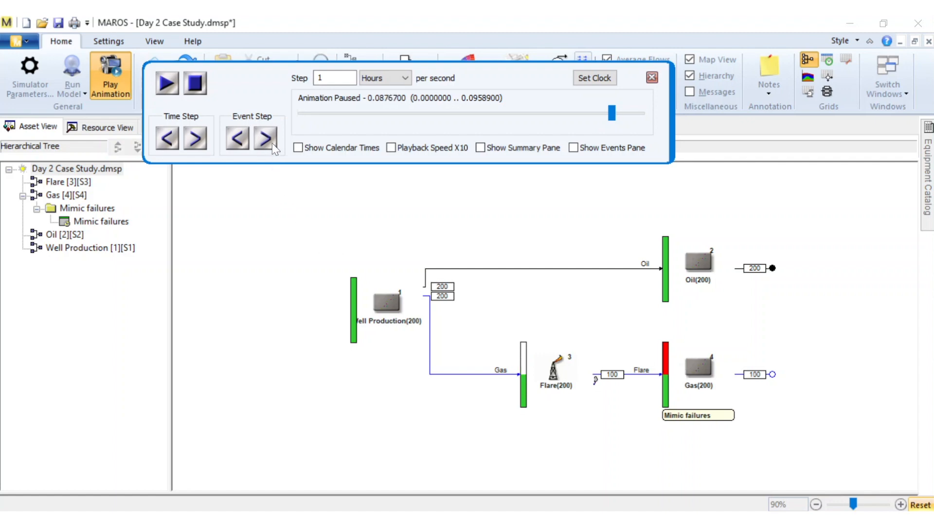
click(273, 143)
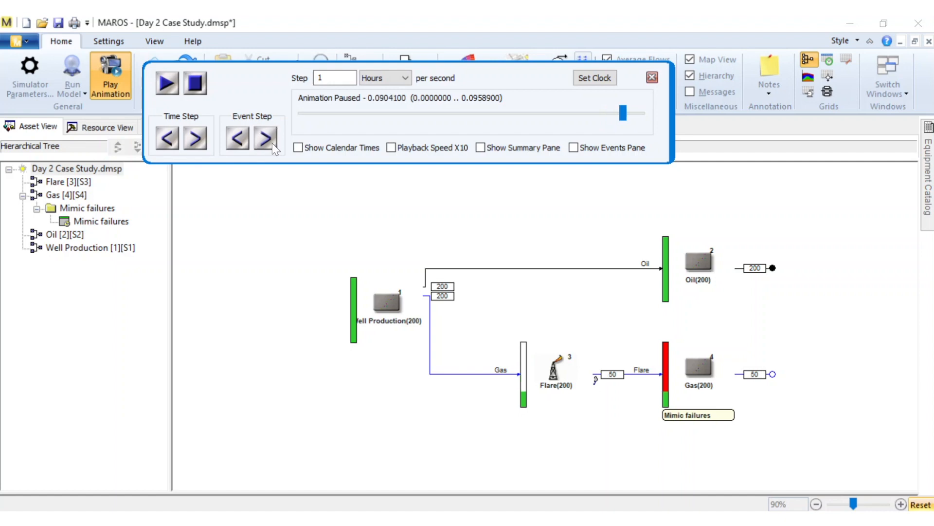
click(273, 142)
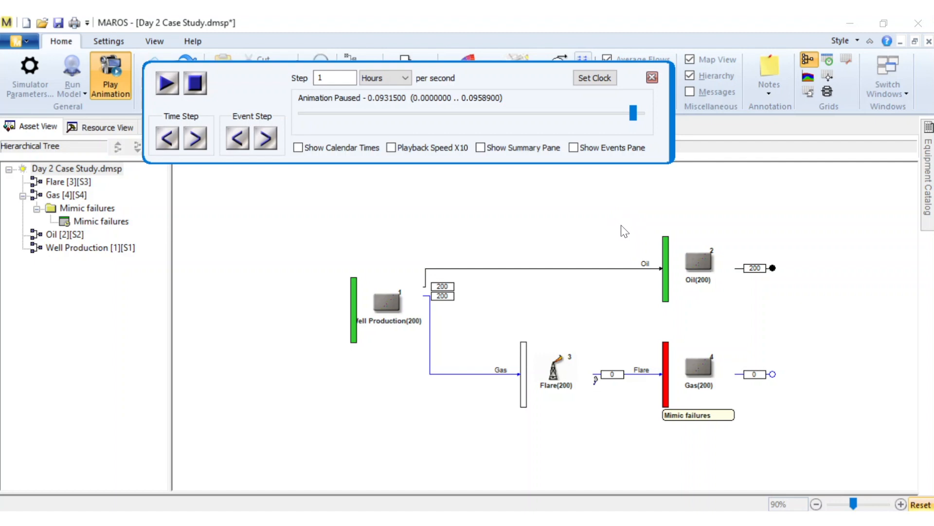
click(652, 78)
Step: Examine the flare rates in the Flaring Operations Log results, comparing the first and last Start Flaring entries
click(357, 131)
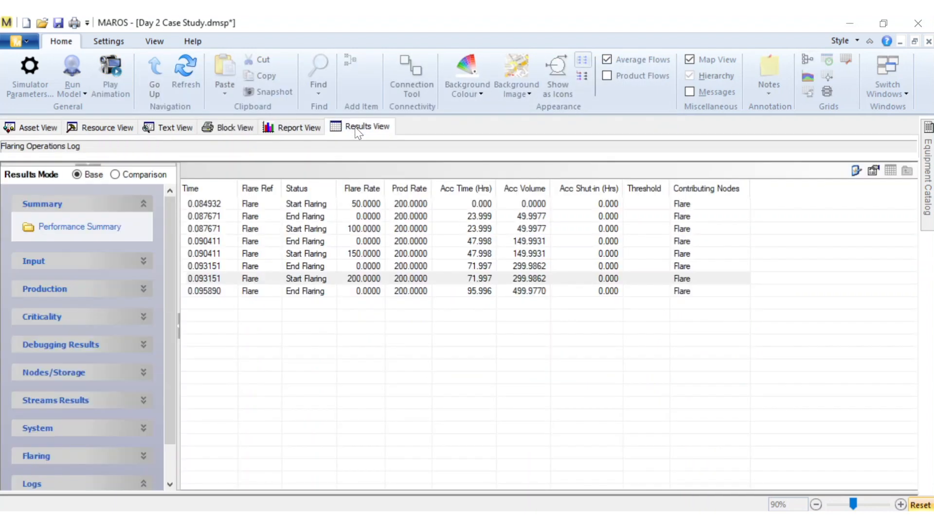
scroll(146, 424, down, 2)
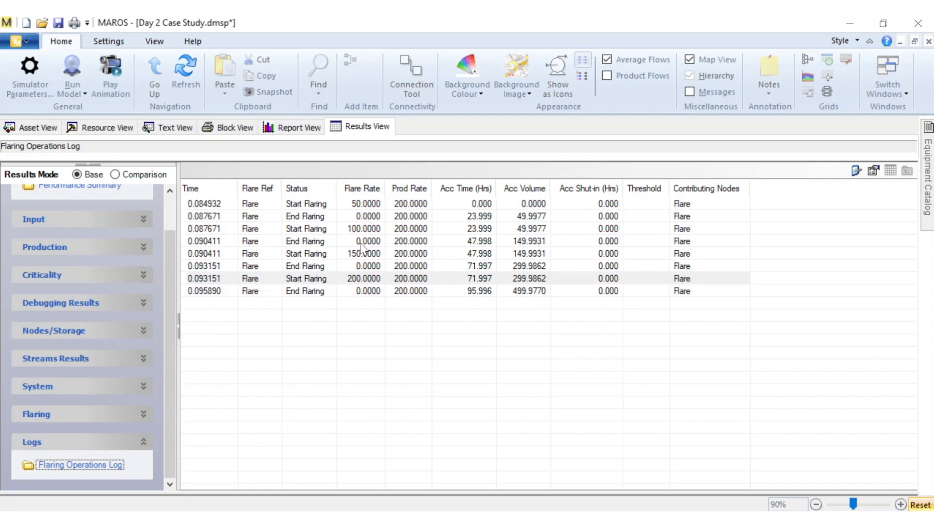
click(363, 207)
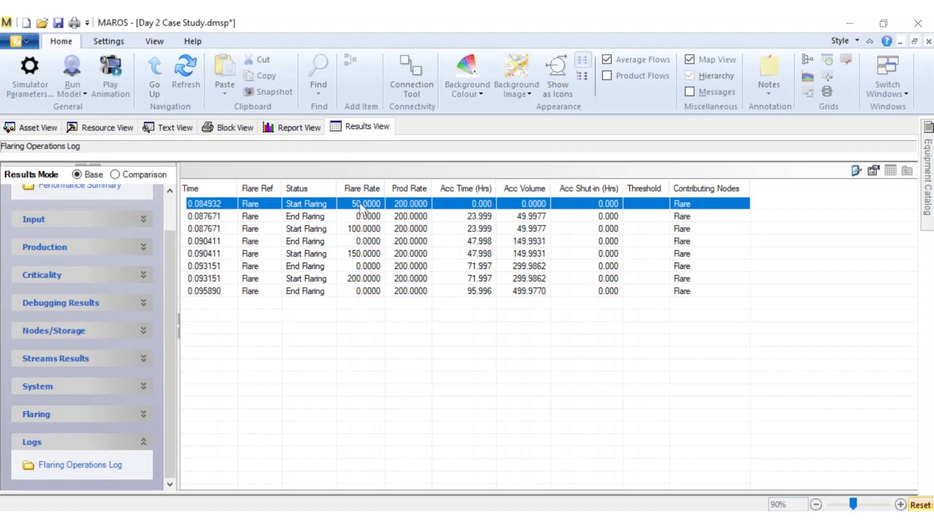
click(363, 280)
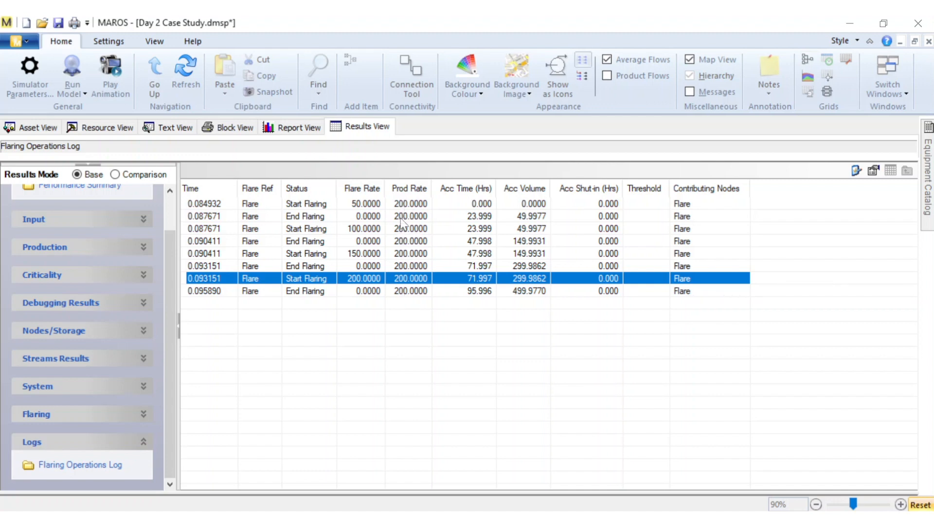
Step: Return to the asset diagram and switch to the Day 2 Case Study_RMO.dmsp model
click(48, 128)
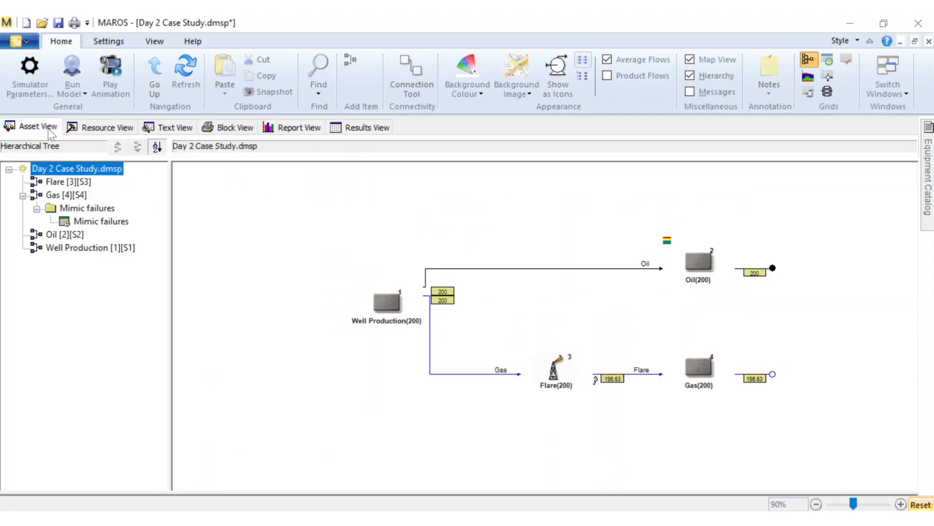
click(152, 41)
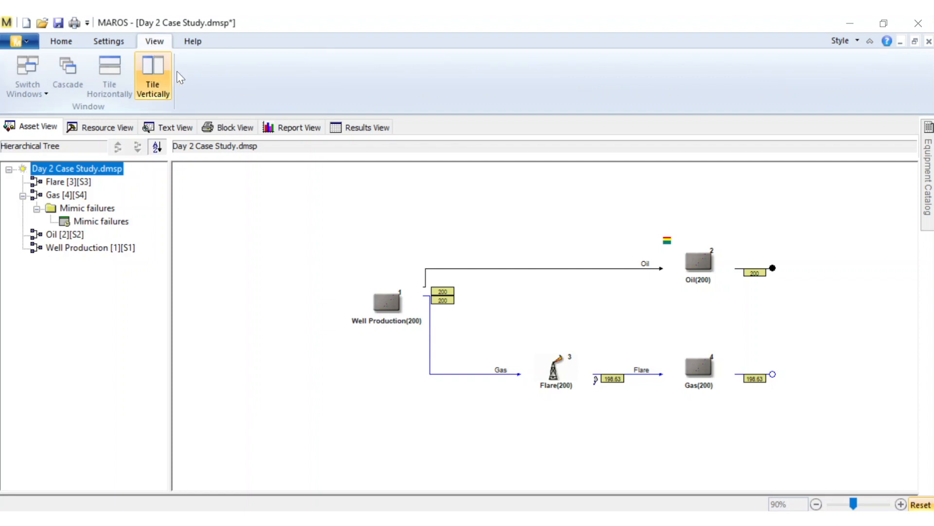
click(36, 98)
click(82, 177)
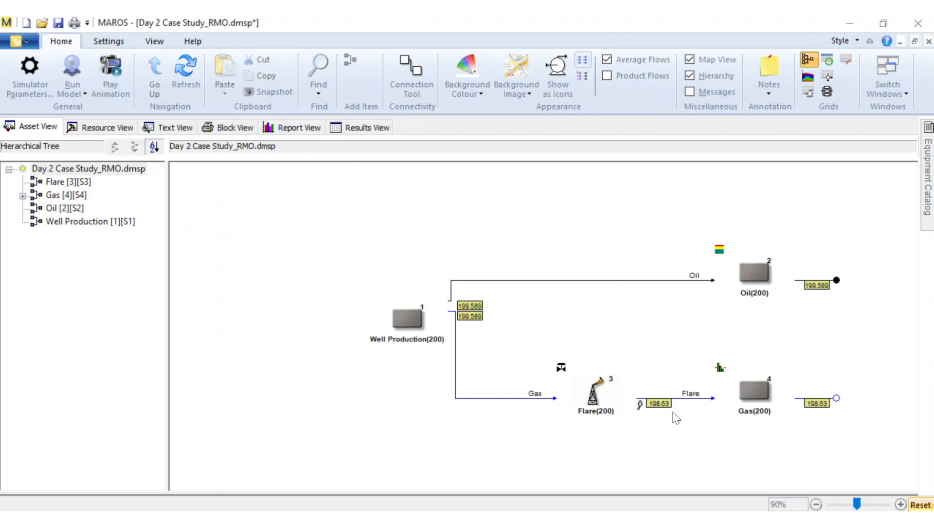
Step: Examine the Gas node's rate operation, including its action, minimum duration, threshold range and flare constraint rate, and close its properties
right_click(746, 409)
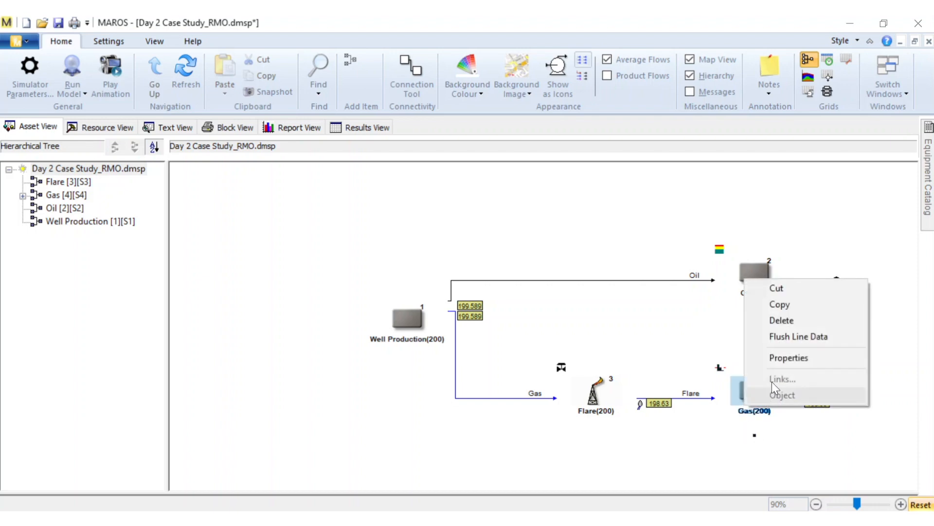
click(773, 357)
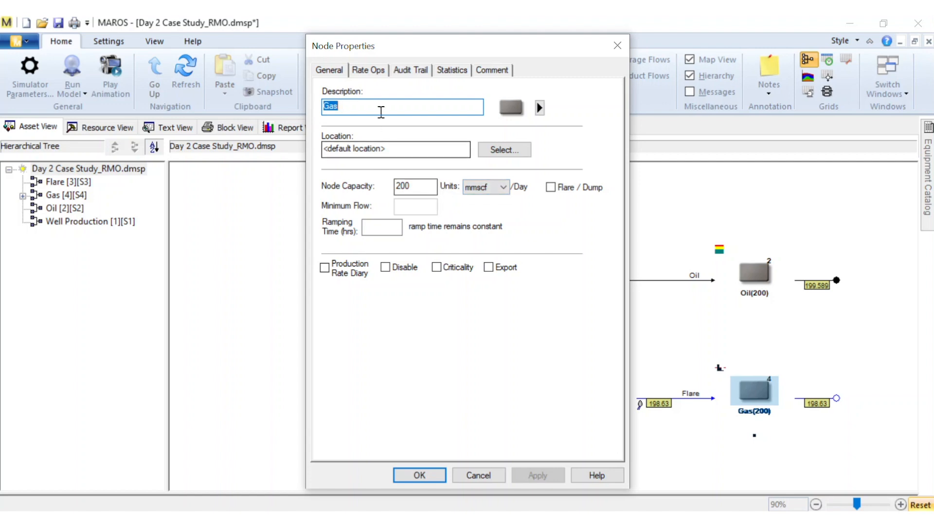
click(368, 71)
click(408, 129)
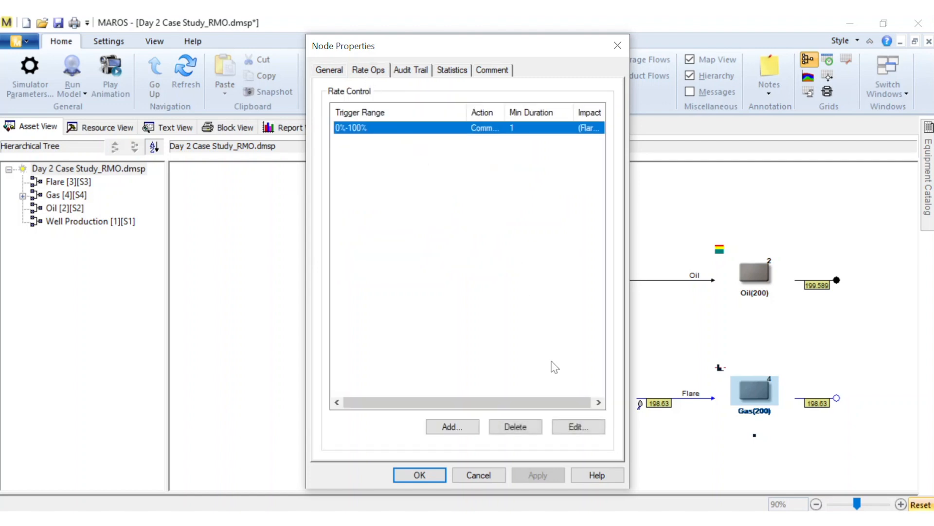
click(578, 426)
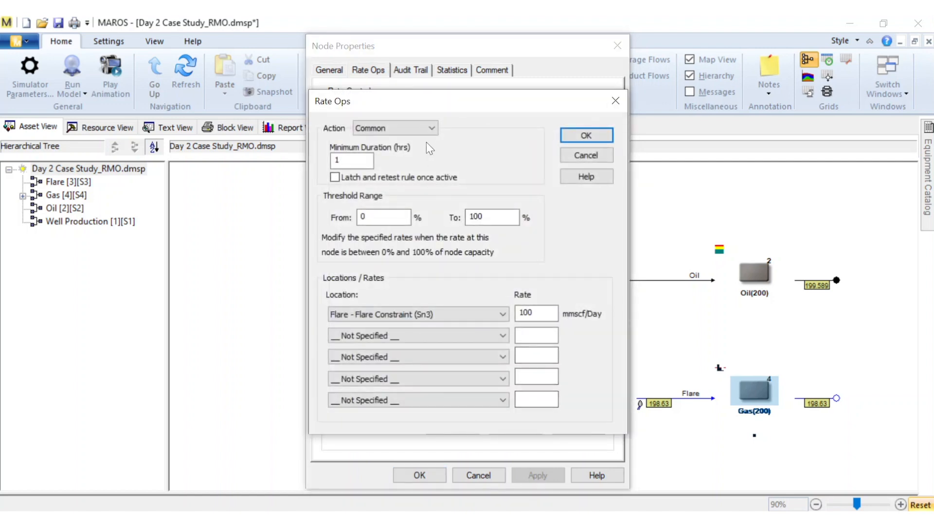
drag(433, 103, 572, 100)
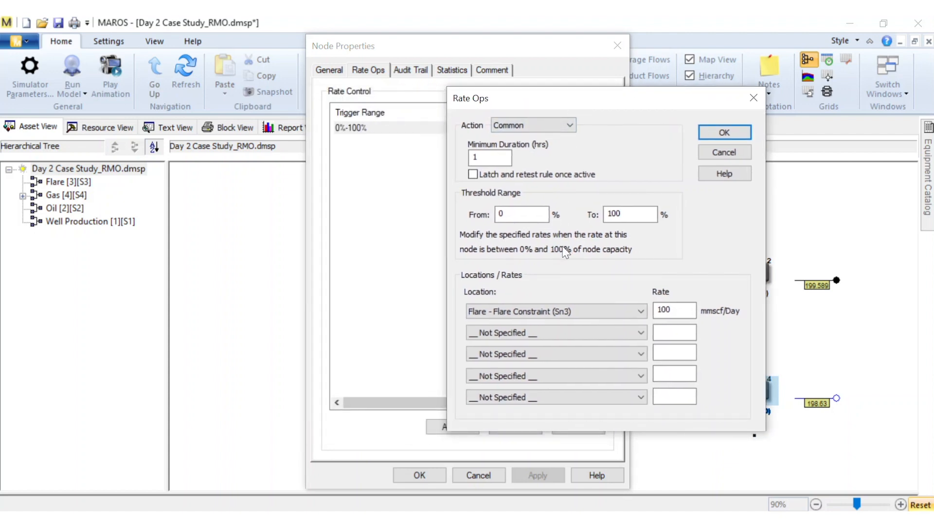
click(627, 210)
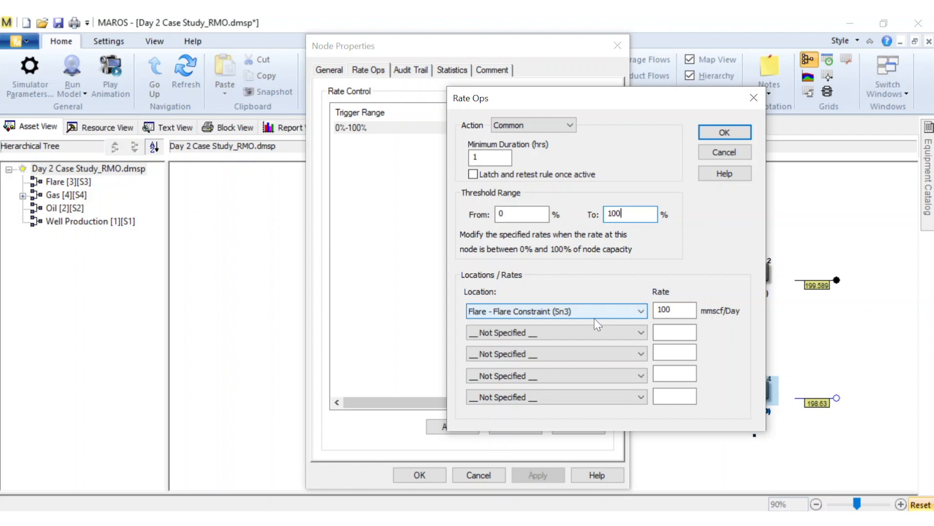
click(682, 311)
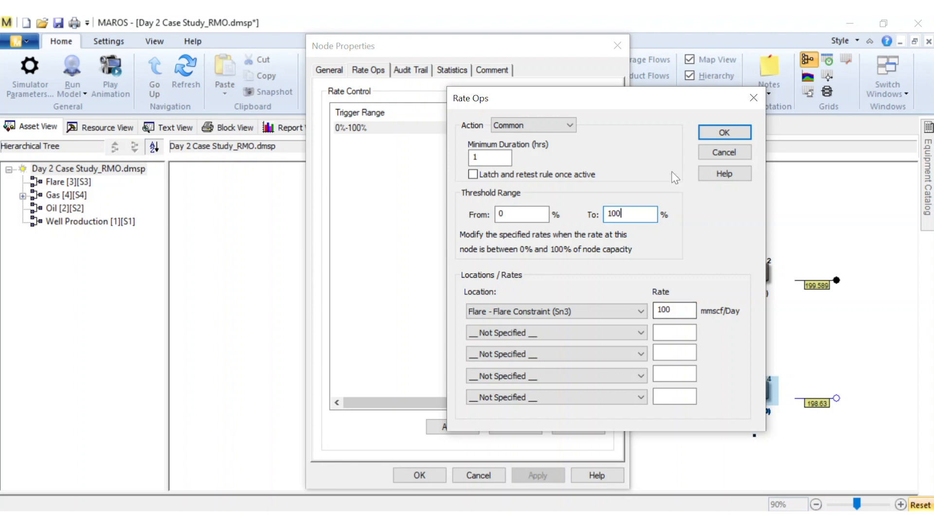
click(712, 131)
click(439, 475)
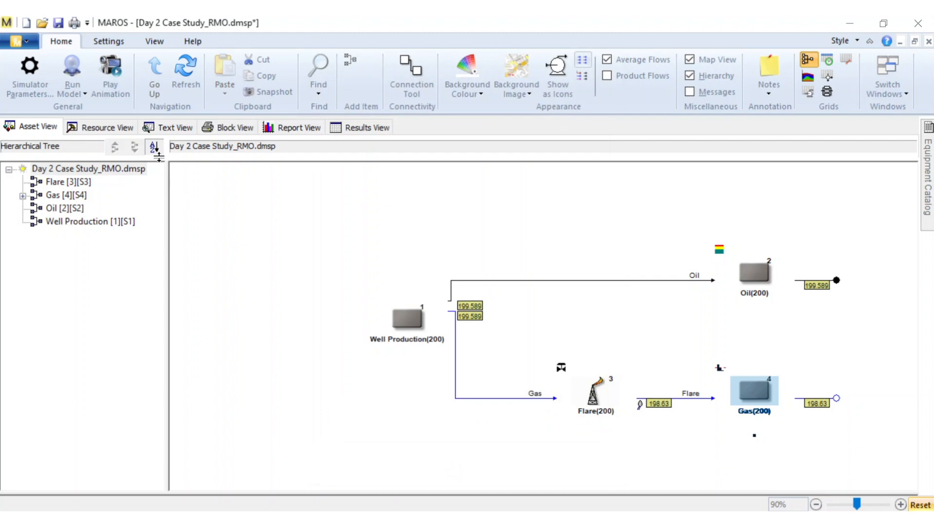
Step: Step the RMO model's animation forward through four events to examine the Well Production, Oil, Flare and Gas flows, and close it
click(111, 90)
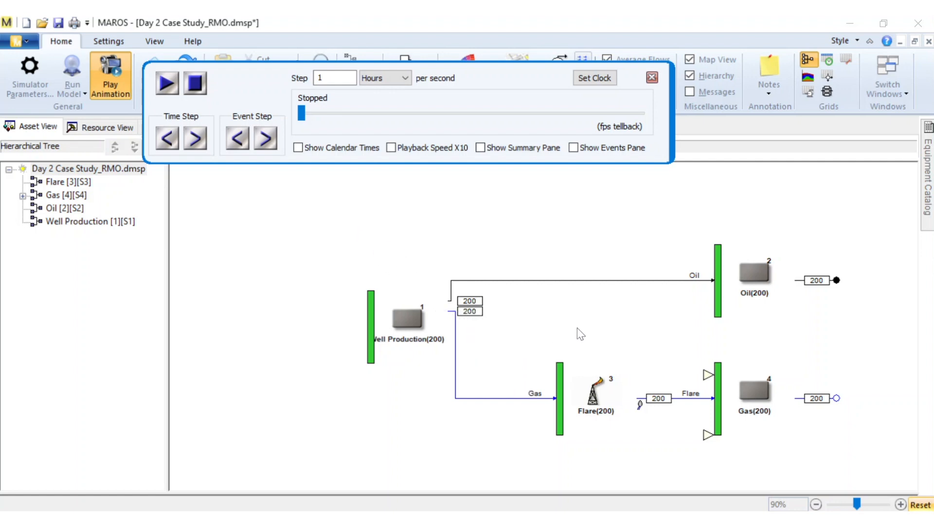
click(265, 138)
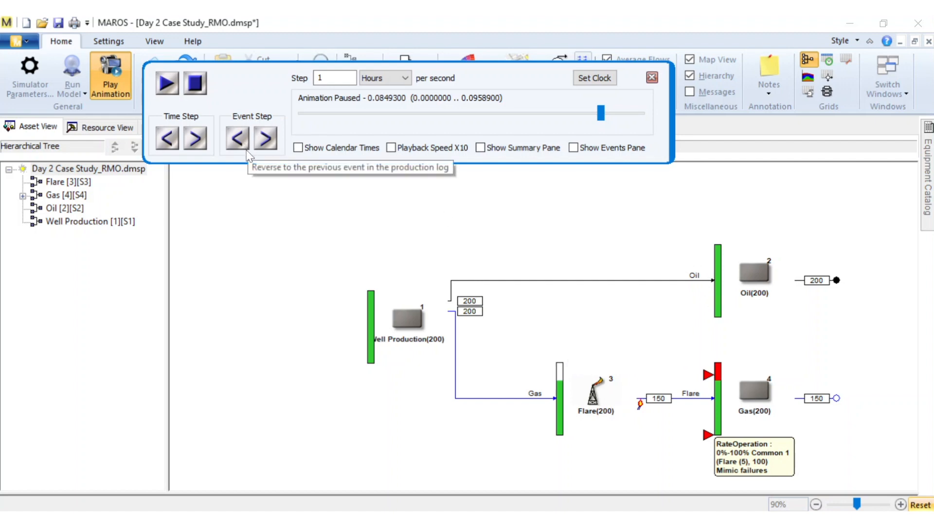
click(266, 138)
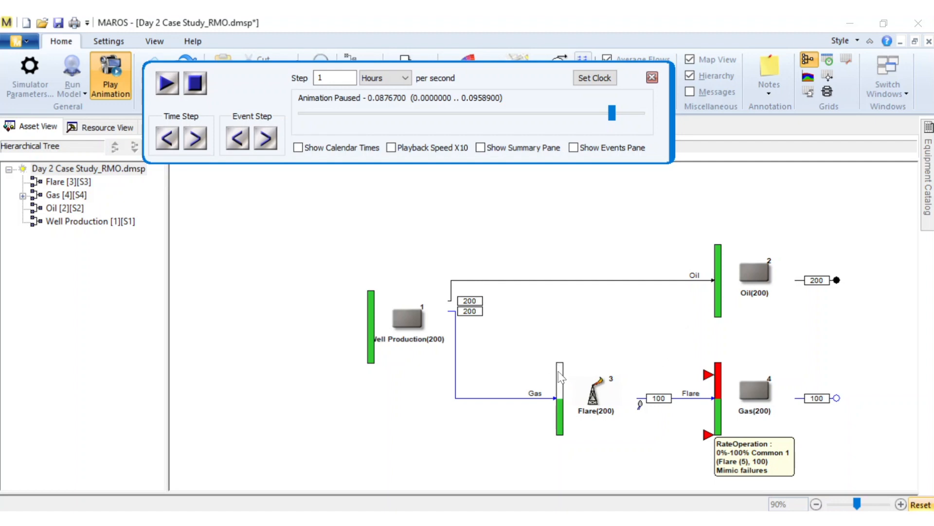
mouse_move(567, 373)
click(266, 139)
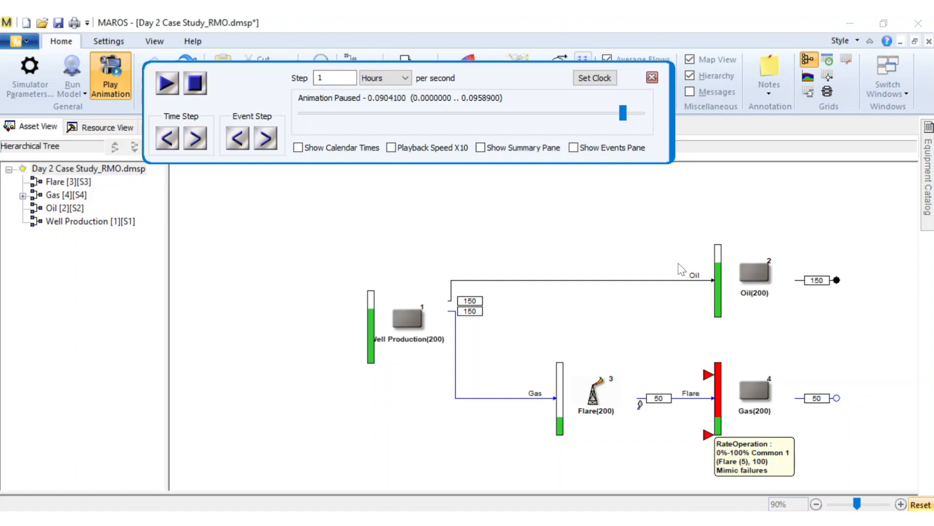
click(270, 141)
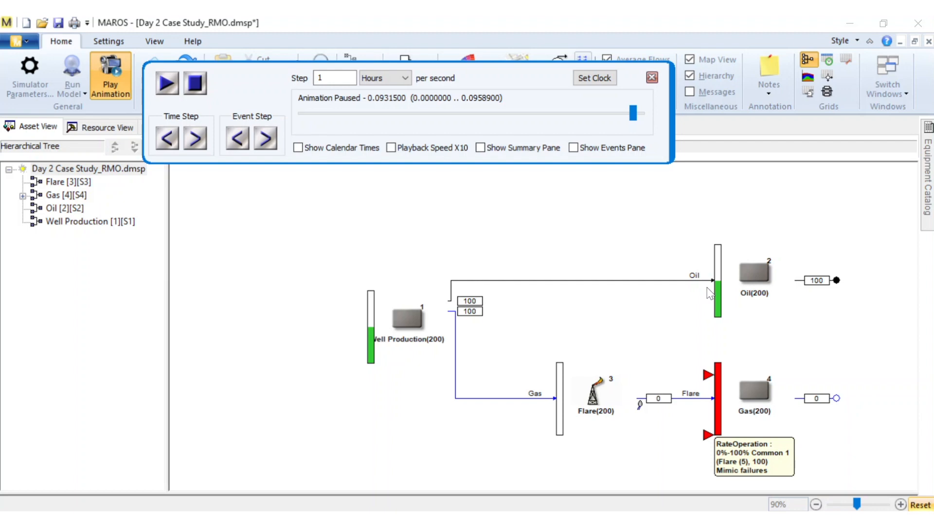
click(652, 77)
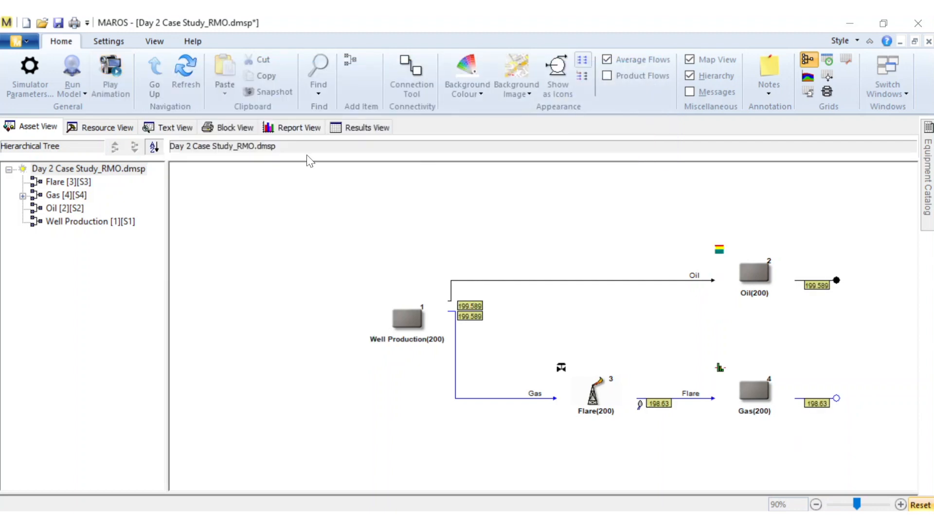
Step: Examine the RMO model's Flaring Operations Log, comparing flare rates across the four Start Flaring entries and production rates for the last two
click(353, 130)
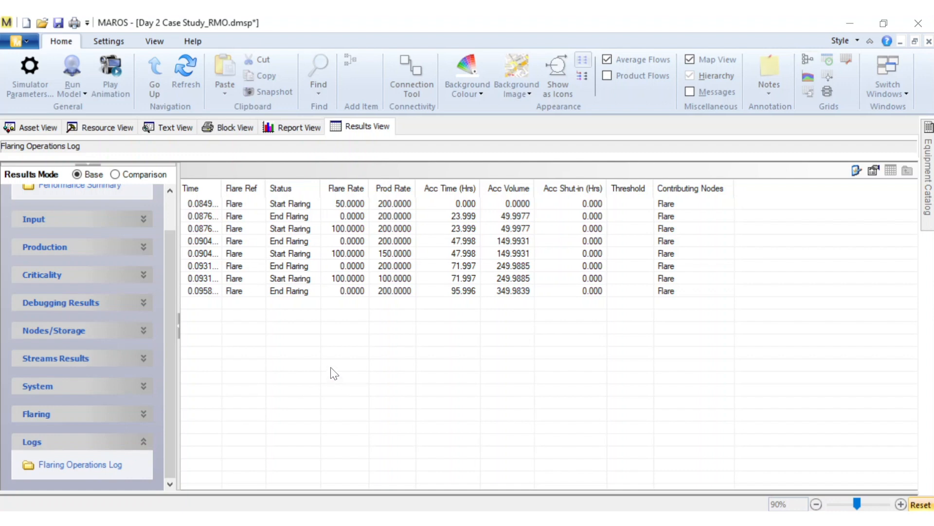
click(351, 205)
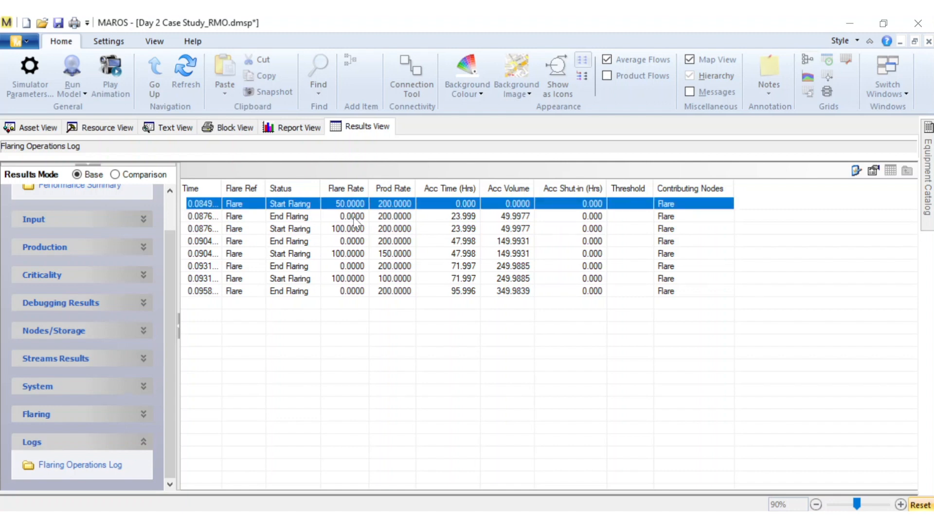
click(354, 228)
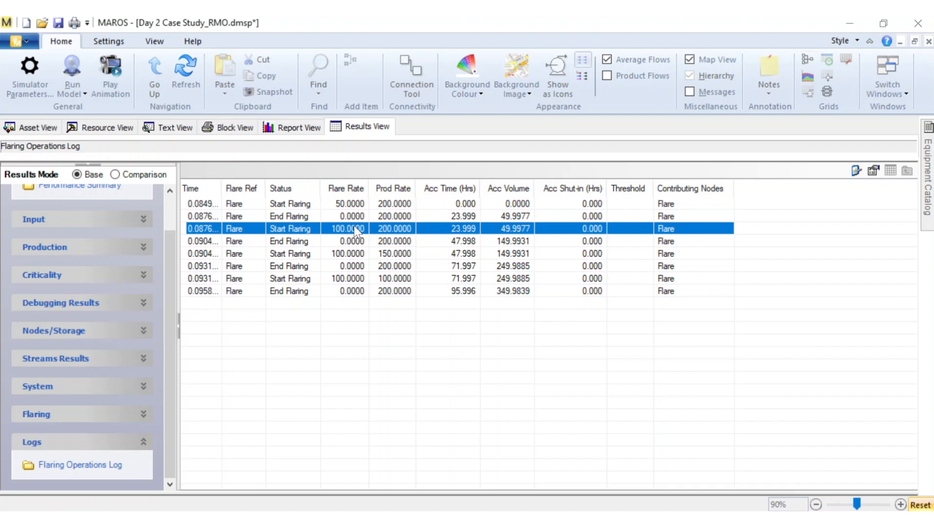
click(354, 255)
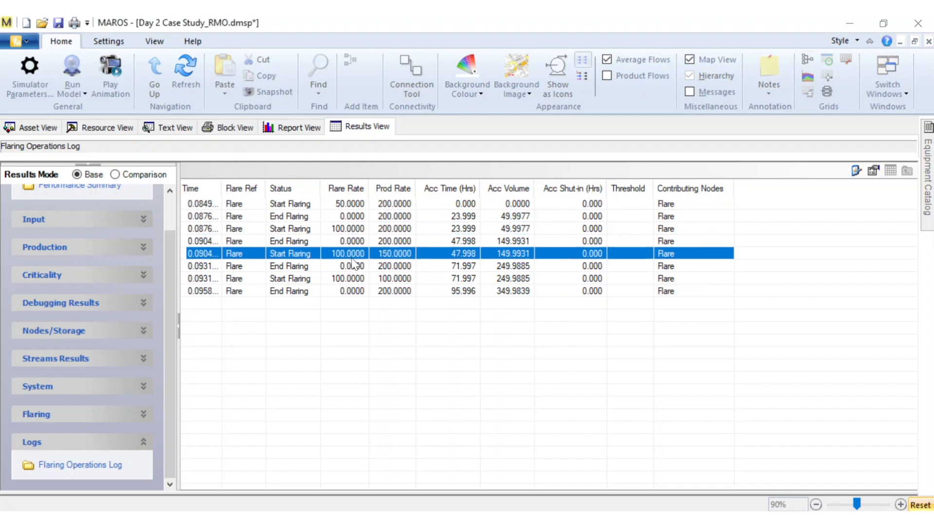
click(346, 280)
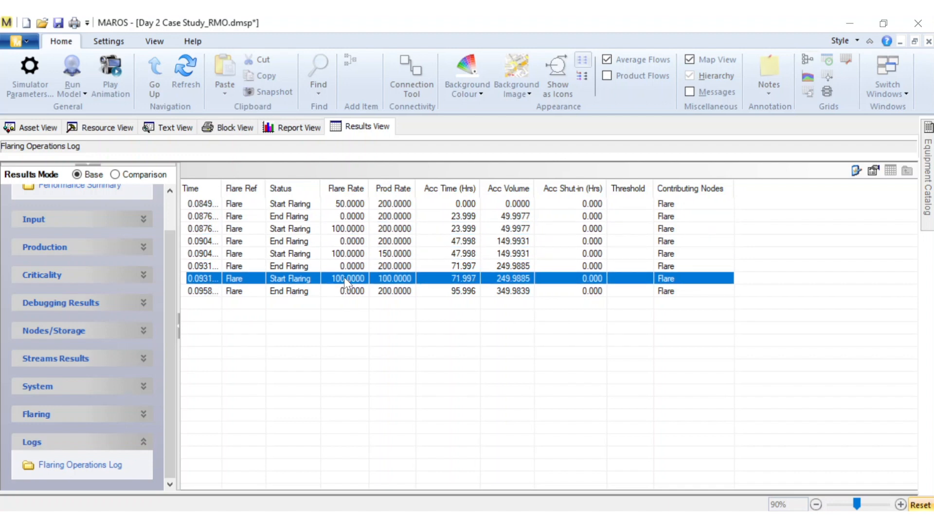
click(395, 255)
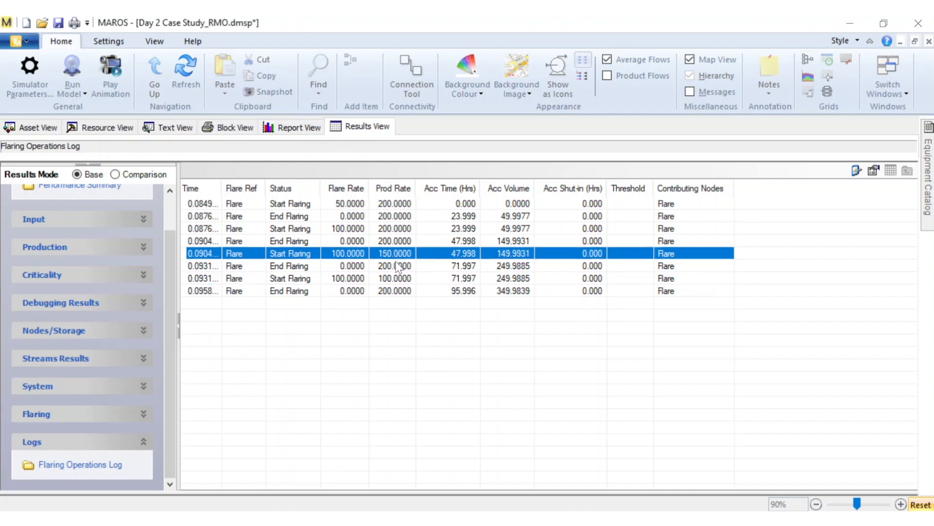
click(397, 280)
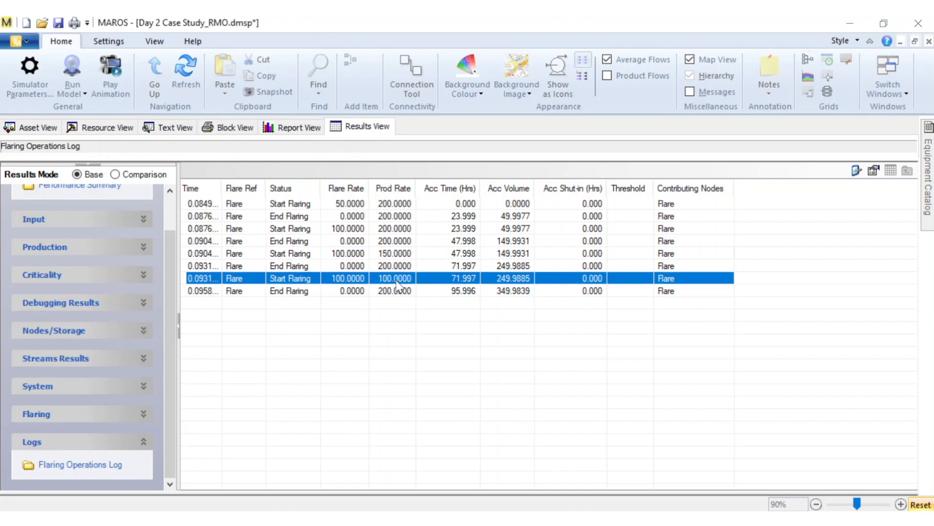